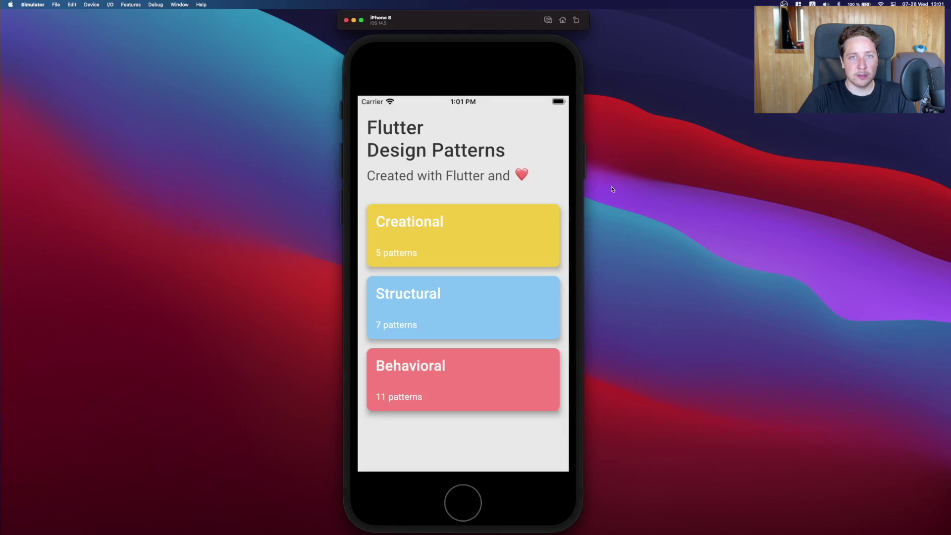
In the simulator, open Creational → Abstract Factory and show its Example tab
click(510, 208)
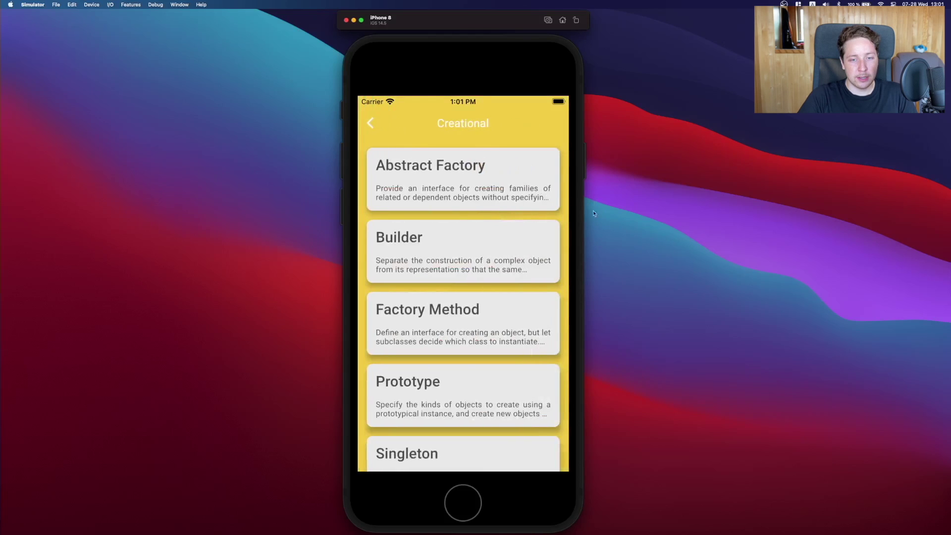
click(526, 196)
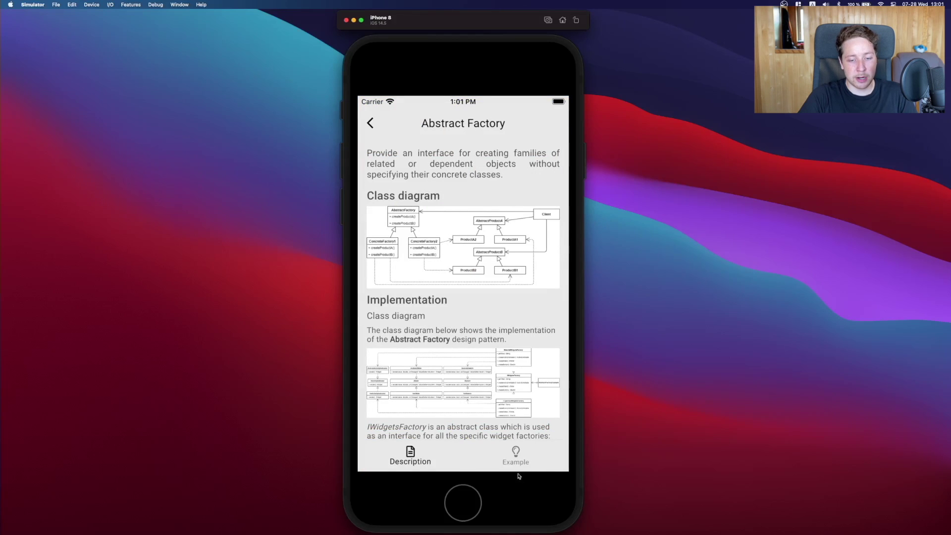
click(515, 456)
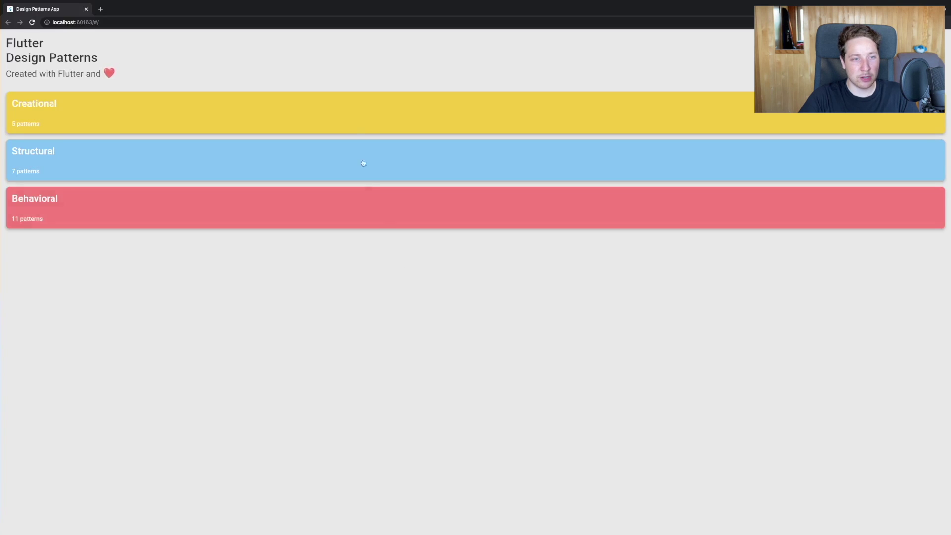
Open the Creational card in the Chrome web app to list its five patterns
click(354, 120)
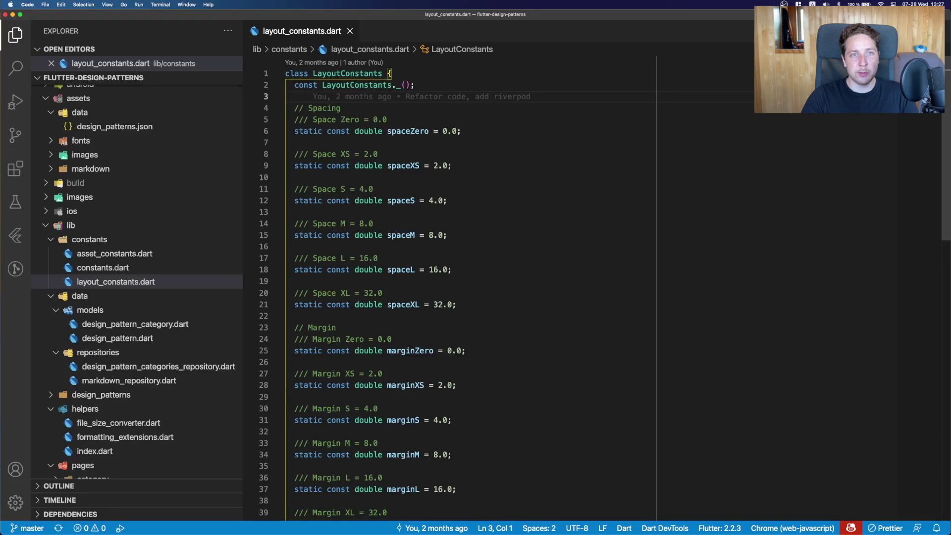
Paste the screenDesktop = 900 breakpoint constant into LayoutConstants
text(// Responsive breakpoints   /// Desktop screen >= 900px   static const double screenDesktop = 900;)
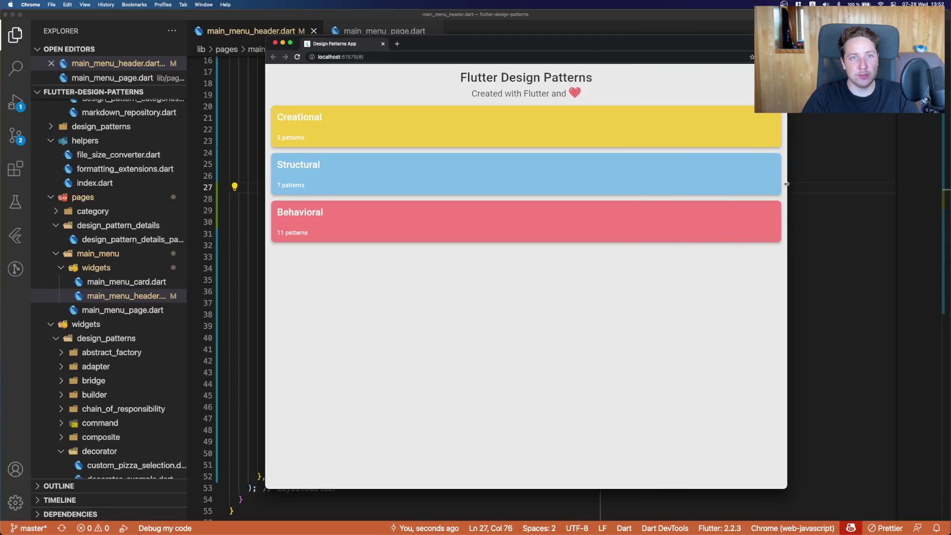
Drag the Chrome window narrower to see how the main menu header re-lays out
drag(787, 184, 583, 192)
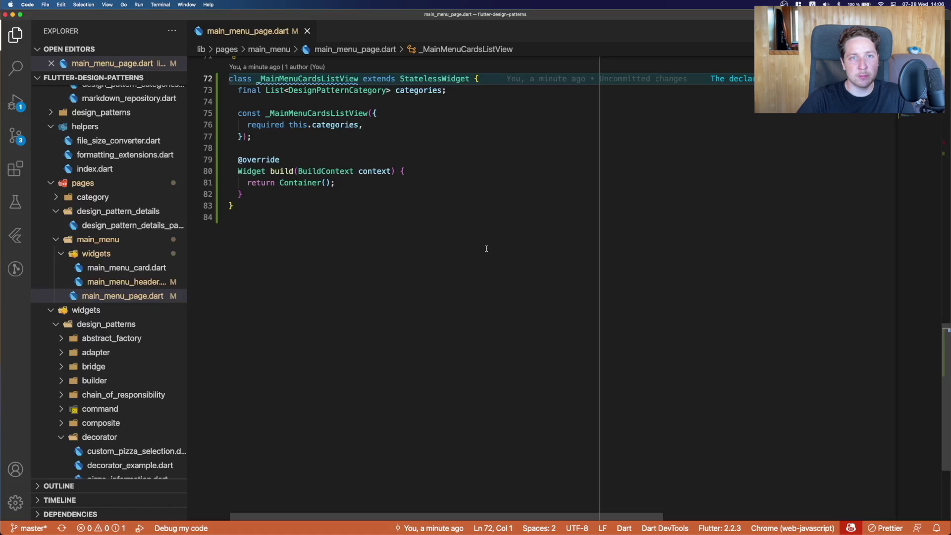
Return to the main menu build code, then view the addBetween helper in list_extension.dart
key(ctrl+minus)
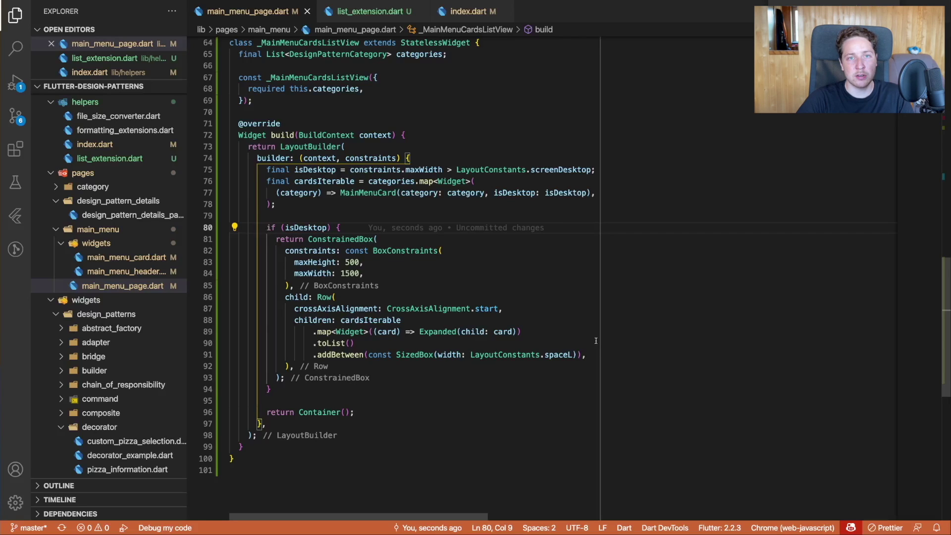
click(370, 12)
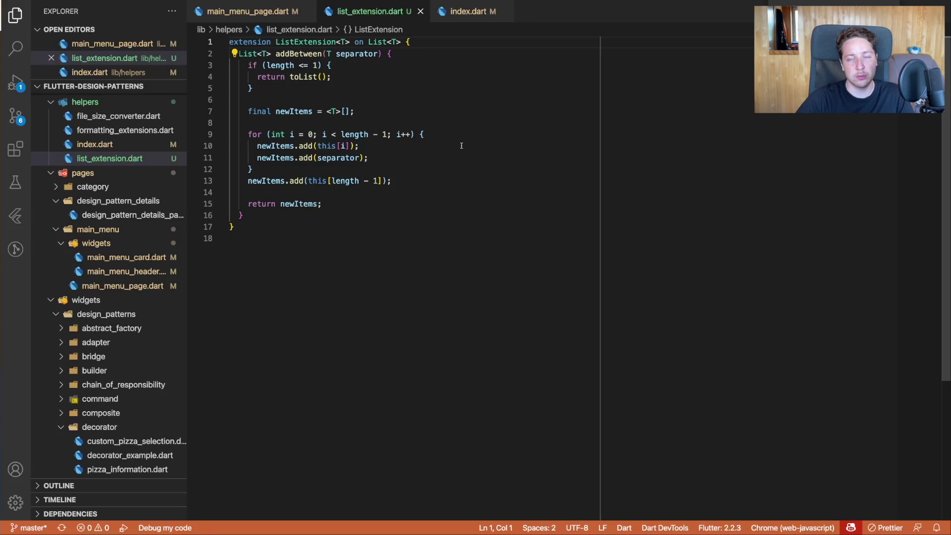
Close the list_extension.dart and index.dart helper tabs
key(ctrl+w)
key(ctrl+w)
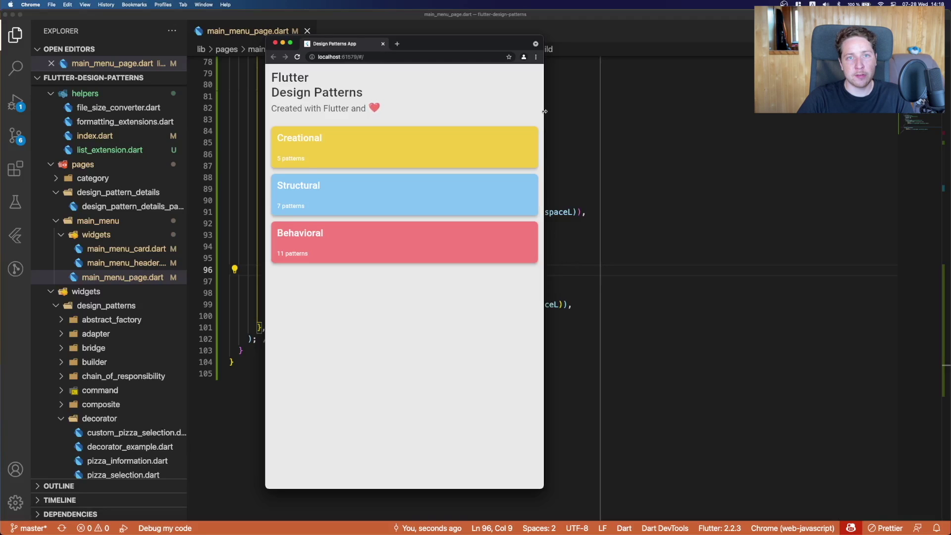
Widen the Chrome window so the Creational, Structural and Behavioral cards line up in a row
drag(545, 111, 740, 113)
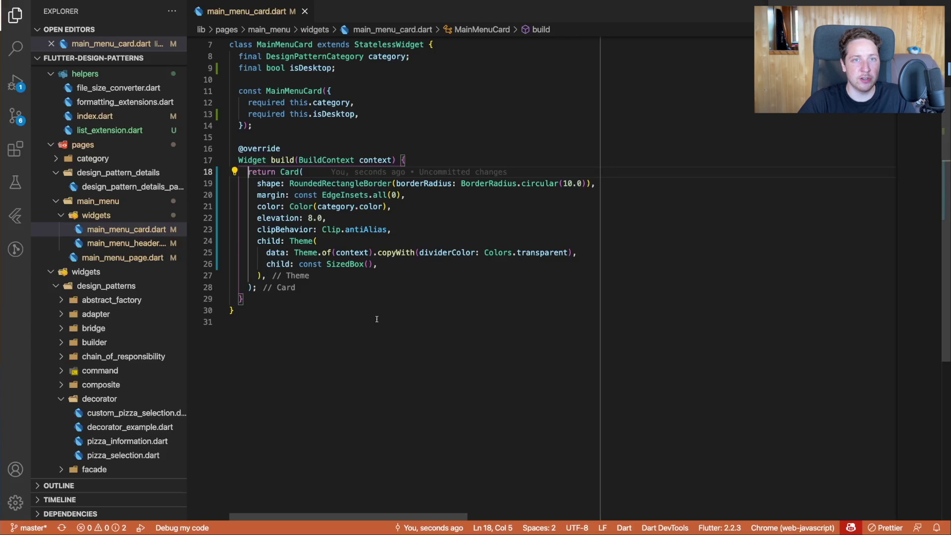
Make the child of main_menu_card.dart depend on isDesktop
key(ctrl+z)
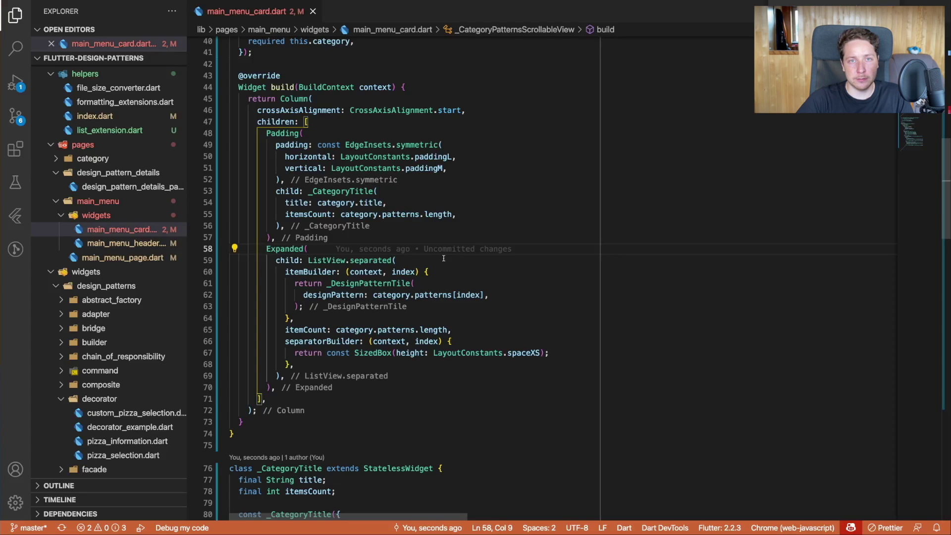
Jump to the ListView item builder, then expand the Creational and Structural cards in Chrome
key(Down)
key(Down)
key(Home)
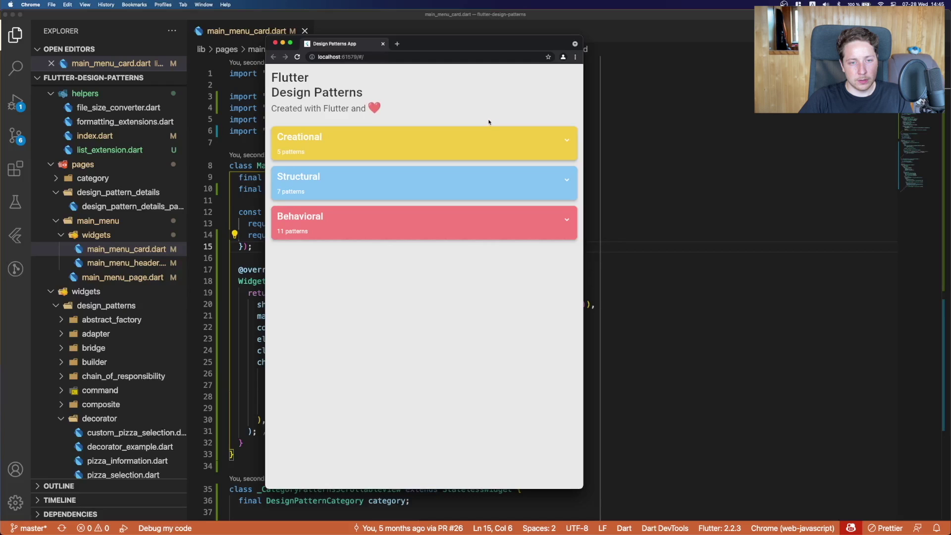
click(484, 143)
click(497, 325)
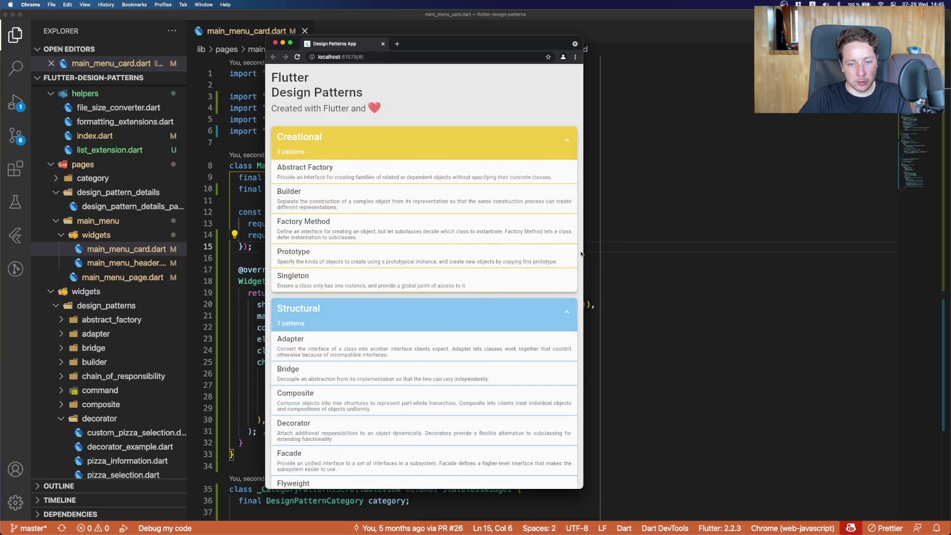
drag(624, 244, 794, 245)
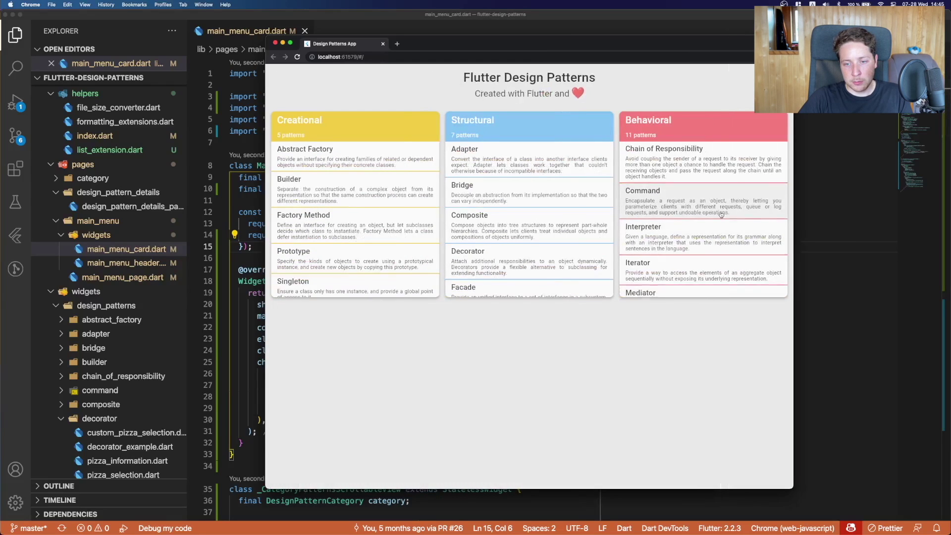
scroll(680, 217, down, 5)
scroll(528, 224, down, 2)
scroll(528, 223, down, 2)
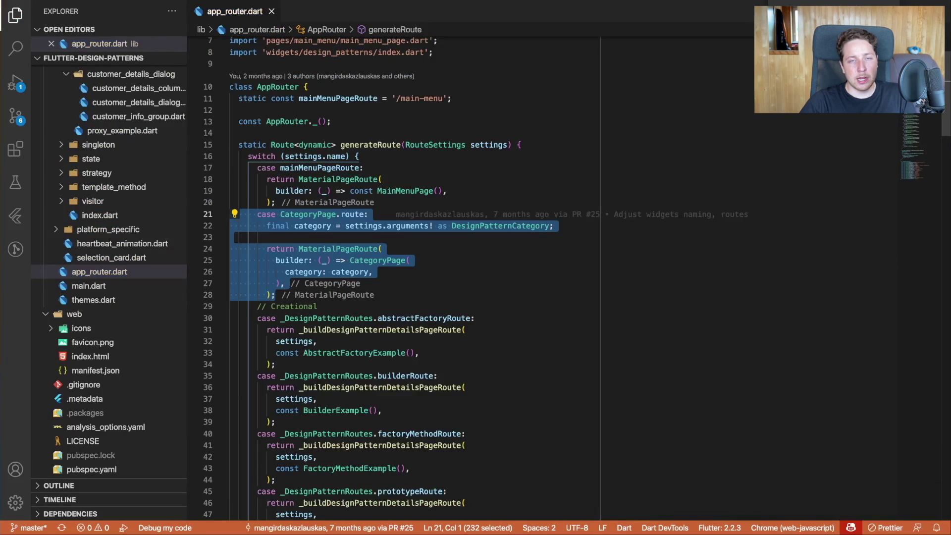
Delete the CategoryPage route case from app_router.dart
key(BackSpace)
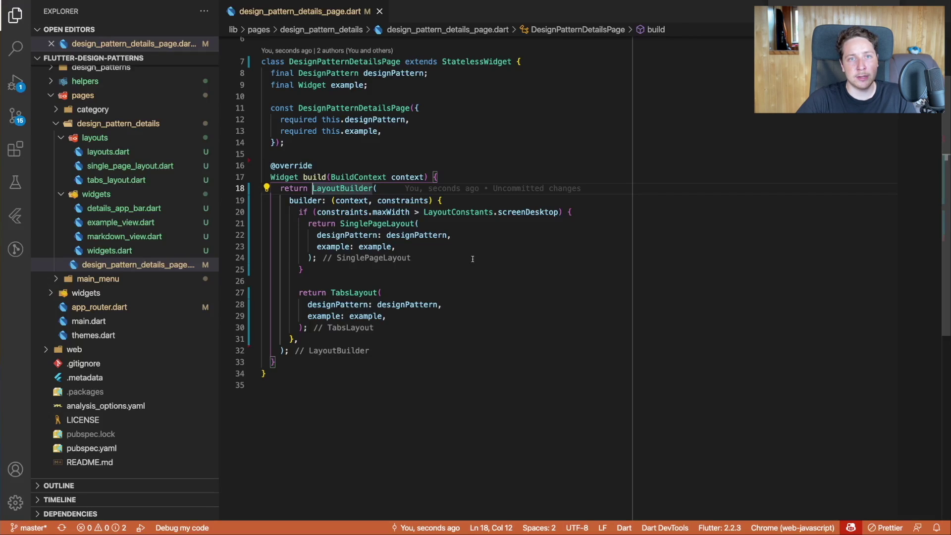
Switch to Chrome to view the Abstract Factory details page in the running app
key(super+Tab)
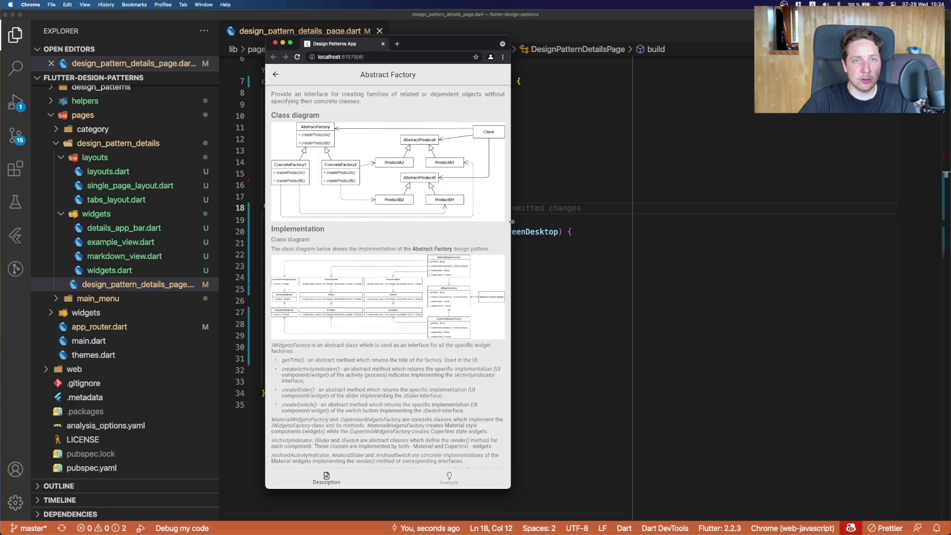
Flip between the Example and Description tabs, then widen the window to show both panes
click(449, 478)
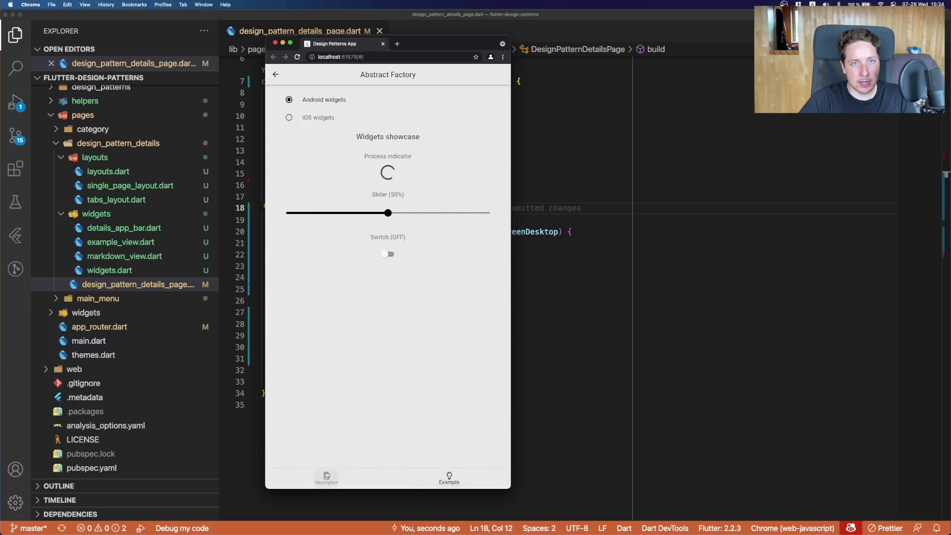
click(326, 478)
drag(512, 208, 684, 202)
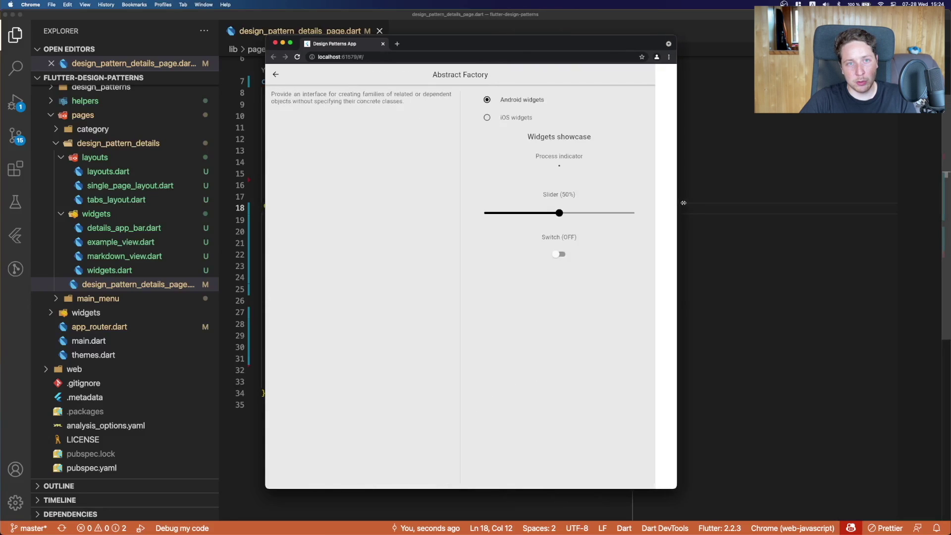